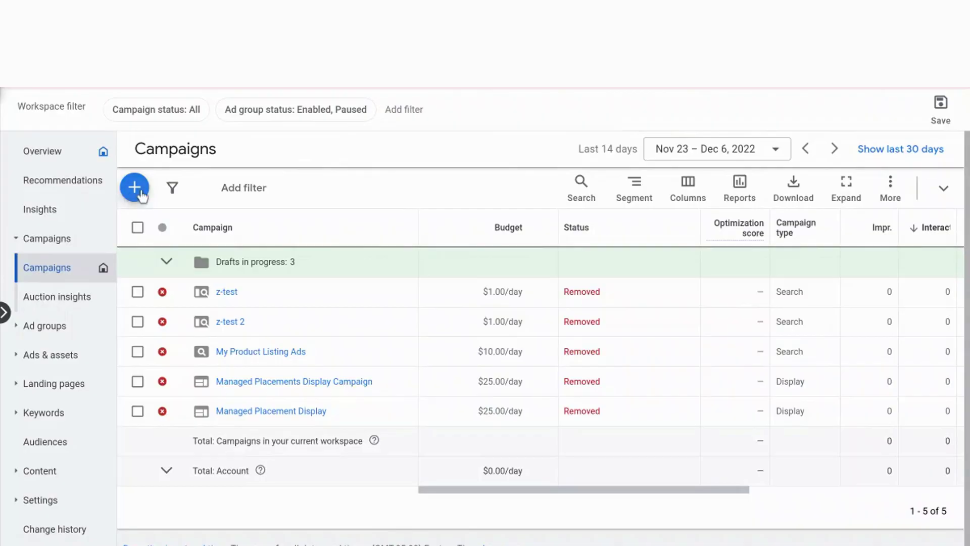
Start a new campaign without goal guidance, choosing Video with the Custom video campaign subtype.
click(137, 190)
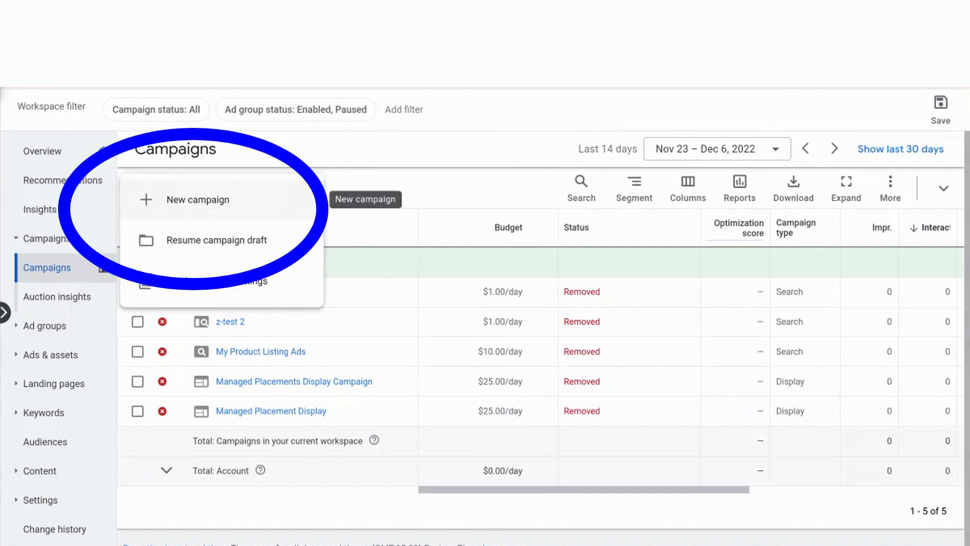
click(188, 208)
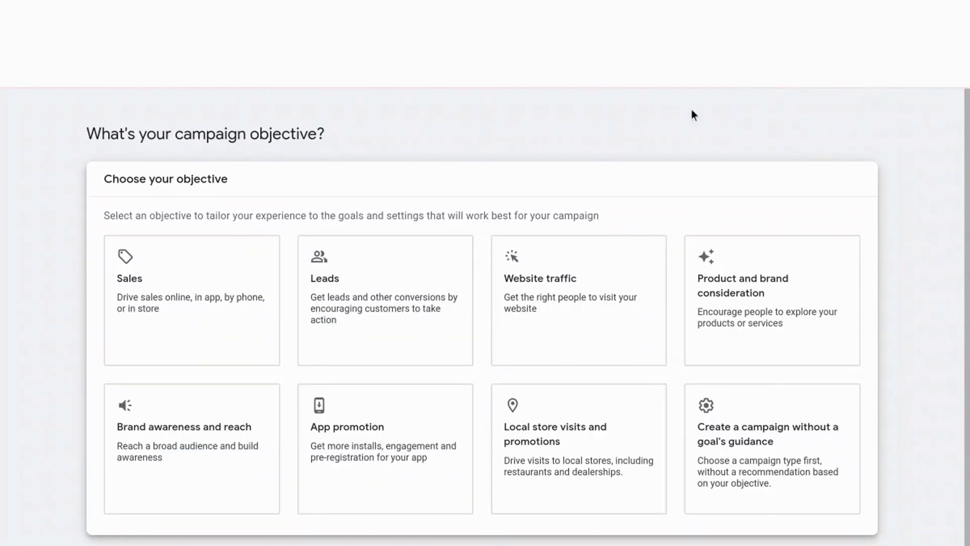
scroll(444, 199, down, 1)
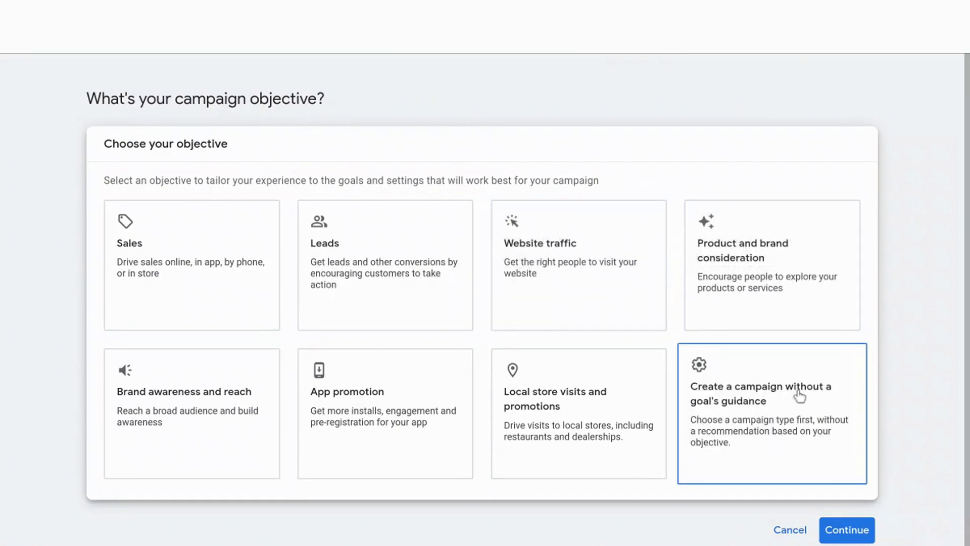
click(791, 435)
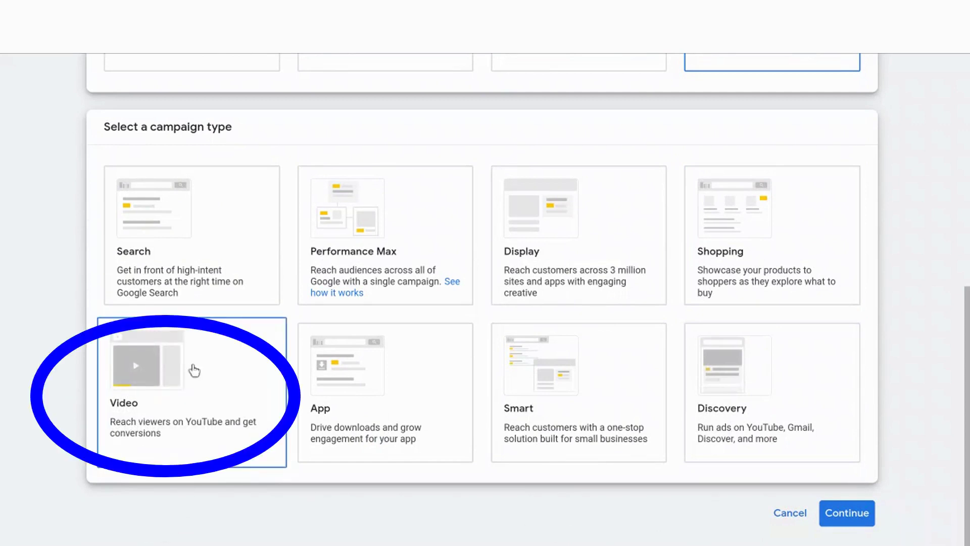
click(185, 383)
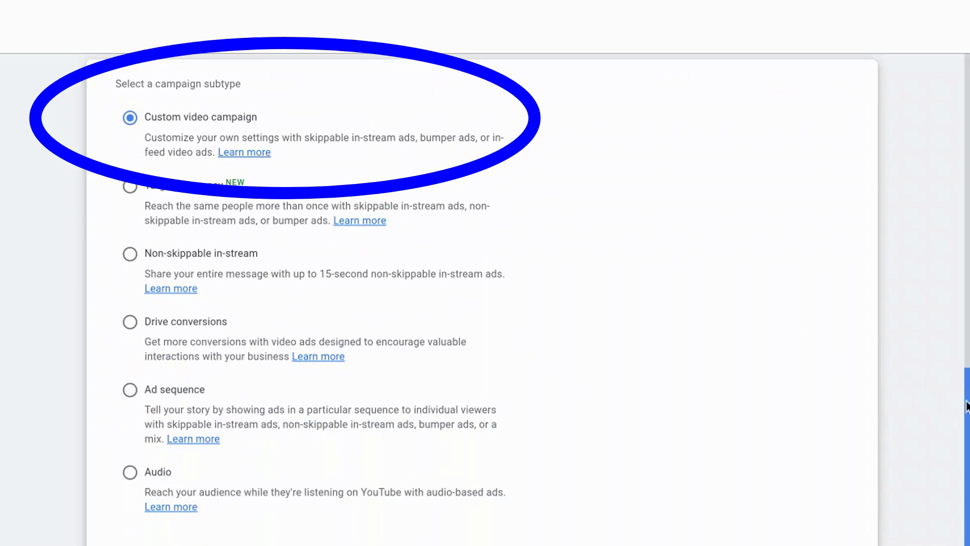
scroll(964, 430, down, 2)
Name the campaign 'YouTube Channel Placement' and check the bid strategy options, keeping Maximum CPV.
click(861, 517)
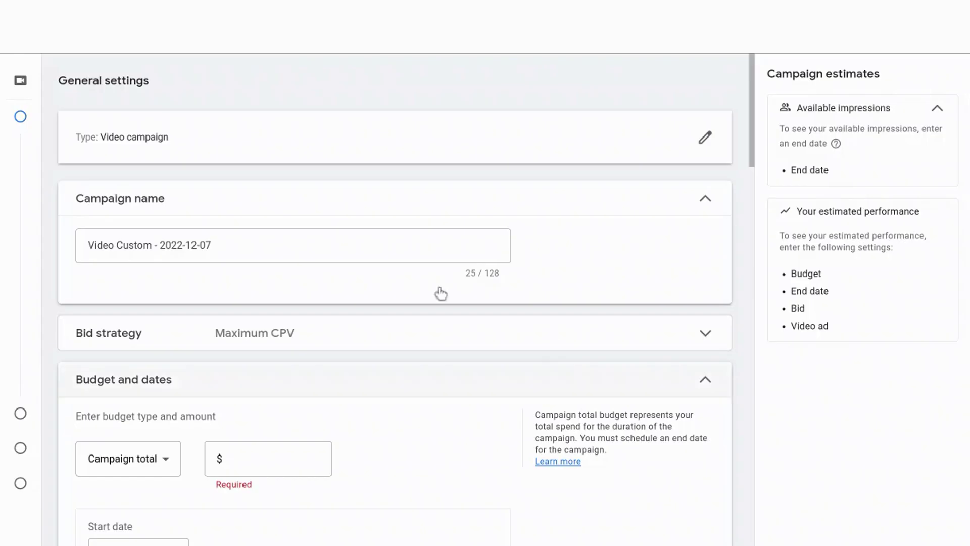
click(310, 246)
key(ctrl+shift+Left)
key(ctrl+shift+Left)
key(ctrl+shift+Left)
key(ctrl+shift+Left)
key(ctrl+shift+Left)
key(ctrl+shift+Left)
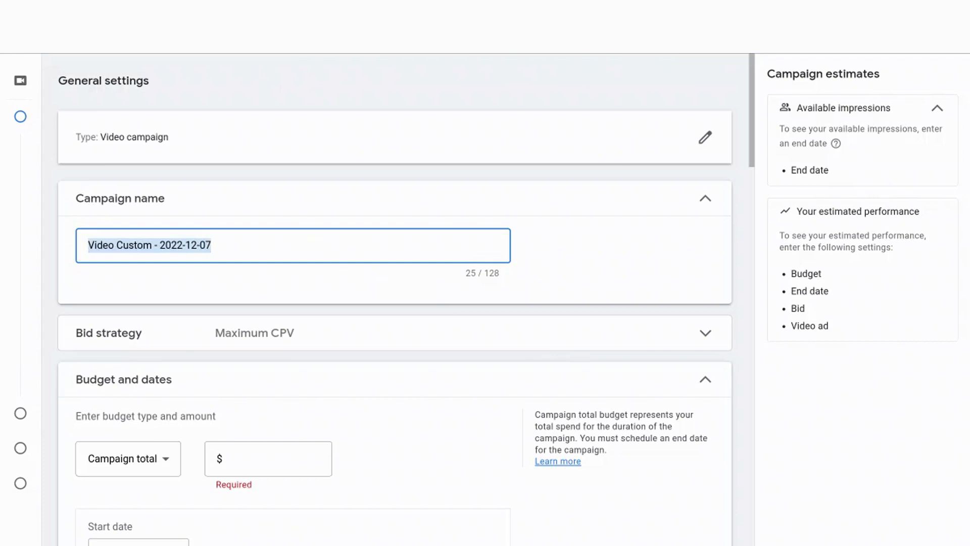
text(YouTube )
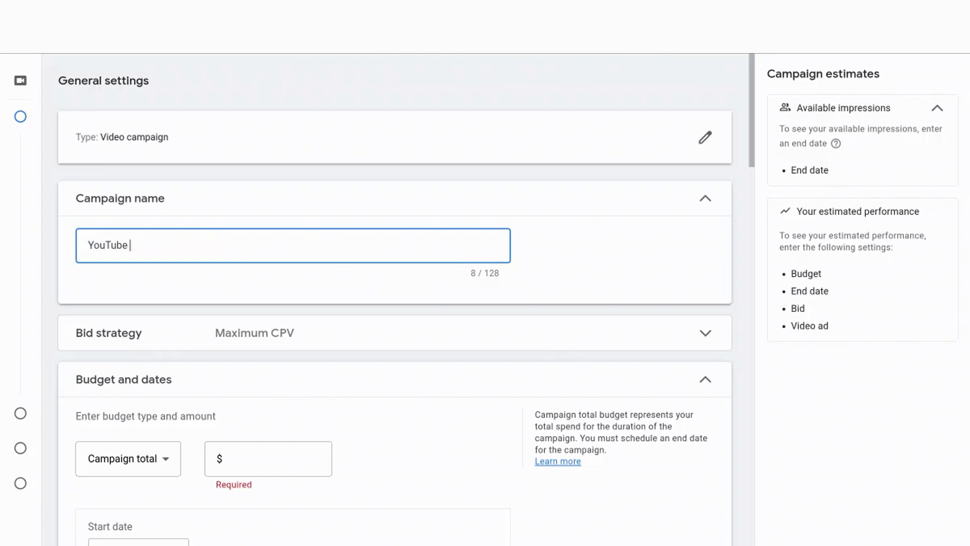
text(Channel Placement)
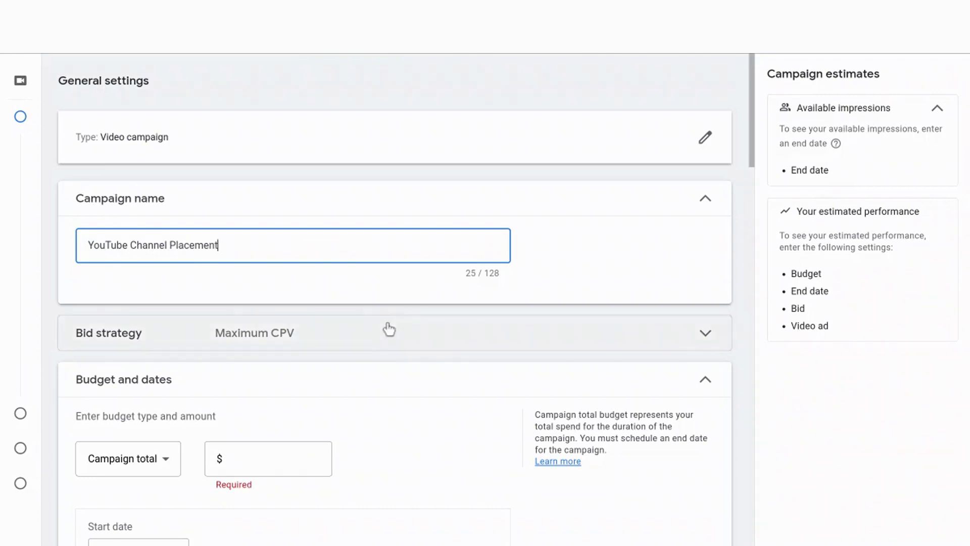
click(422, 329)
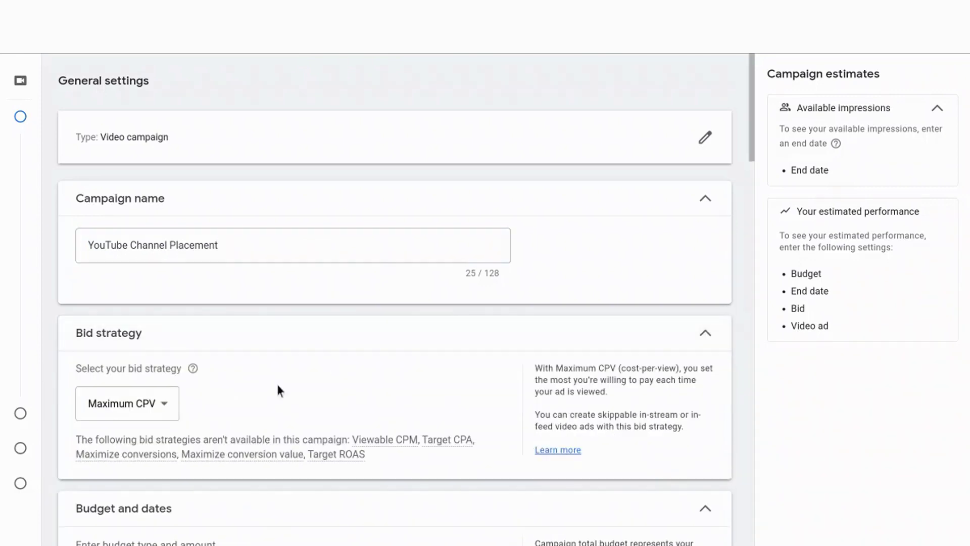
click(147, 402)
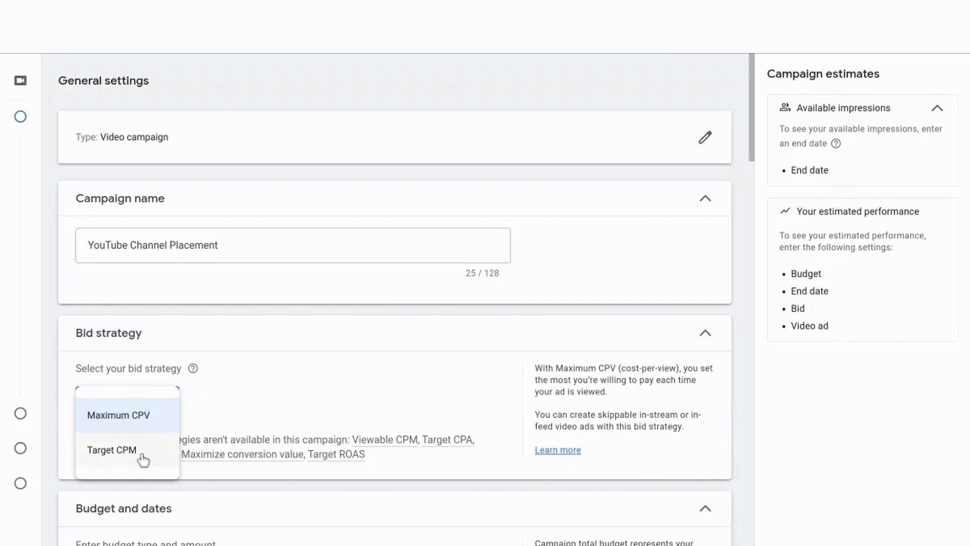
Confirm Maximum CPV bidding and enter a $500 campaign total budget.
click(303, 354)
scroll(303, 354, down, 4)
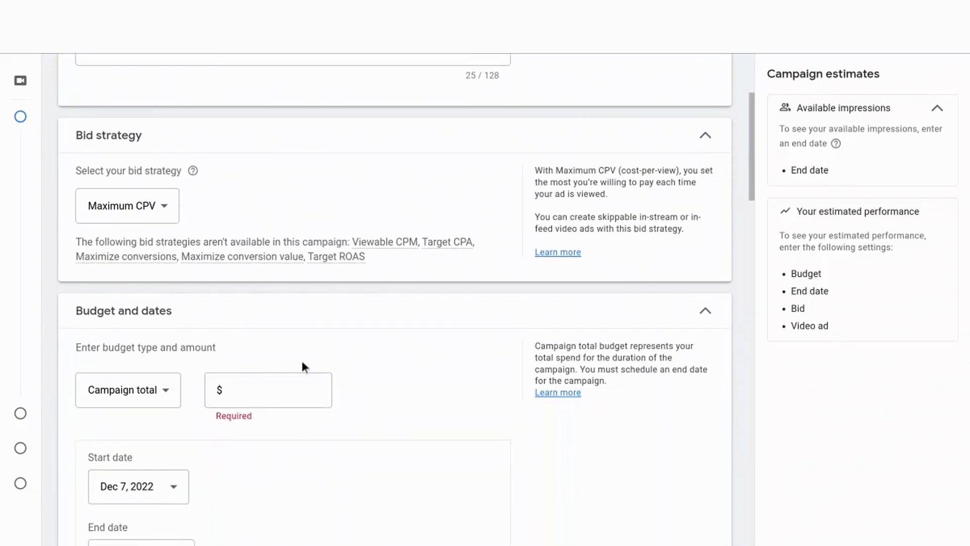
click(269, 380)
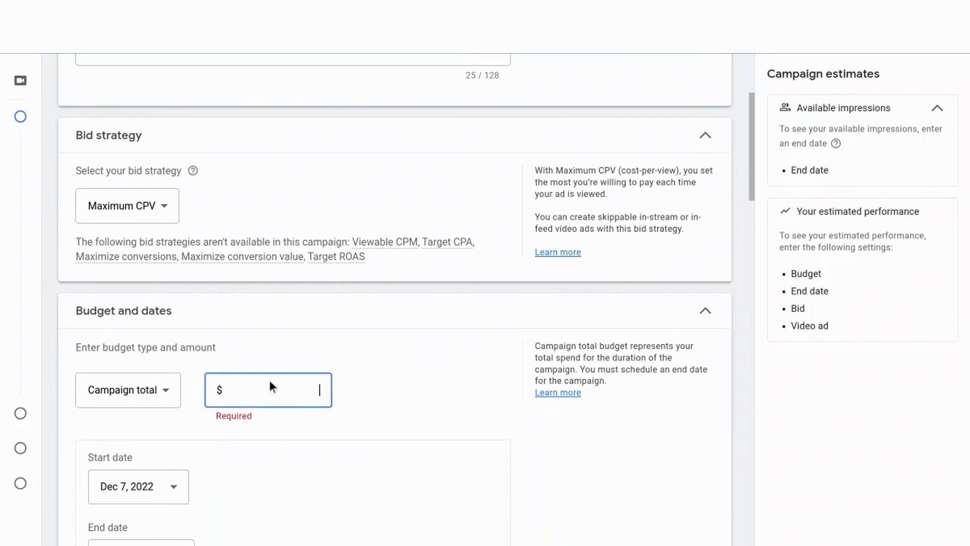
text(5)
text(00)
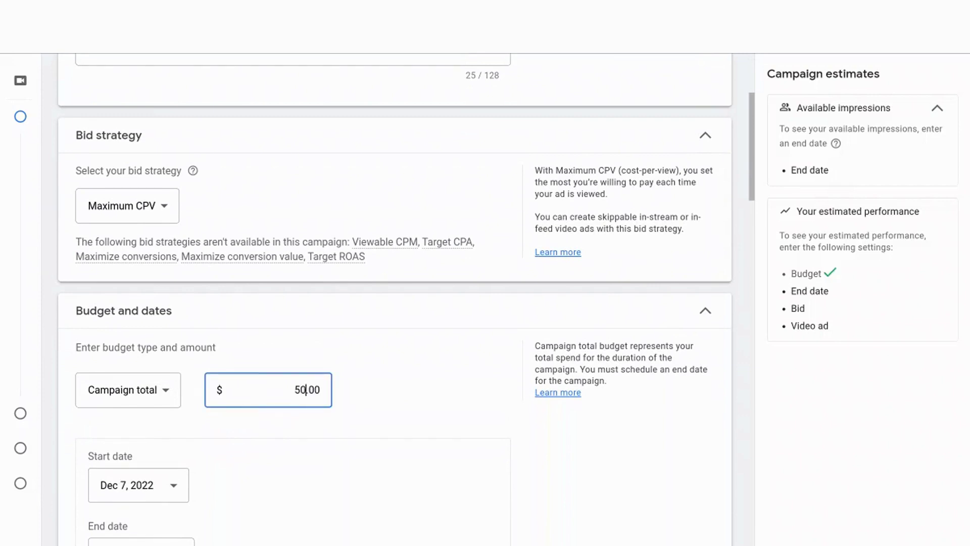
scroll(405, 298, down, 4)
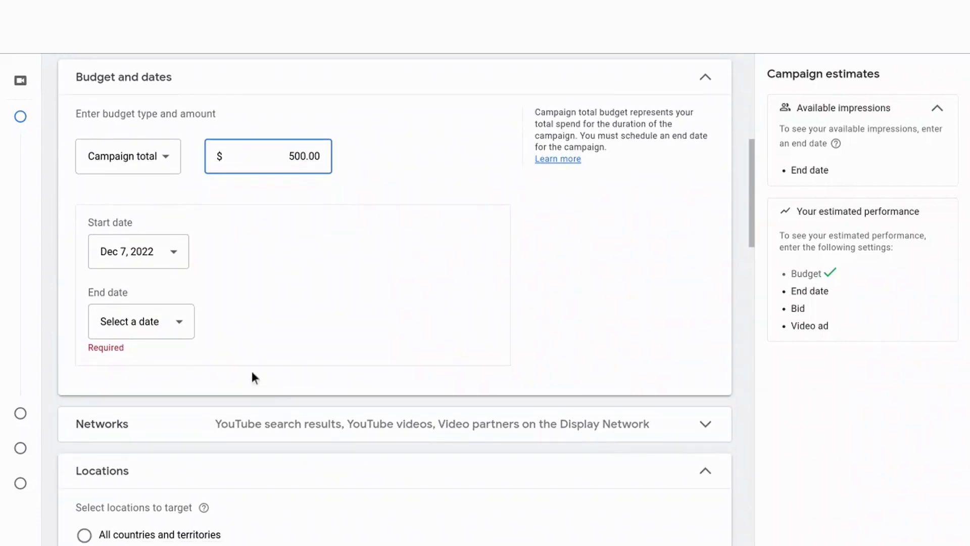
Turn off Video partners on the Display Network in the Networks settings.
click(652, 430)
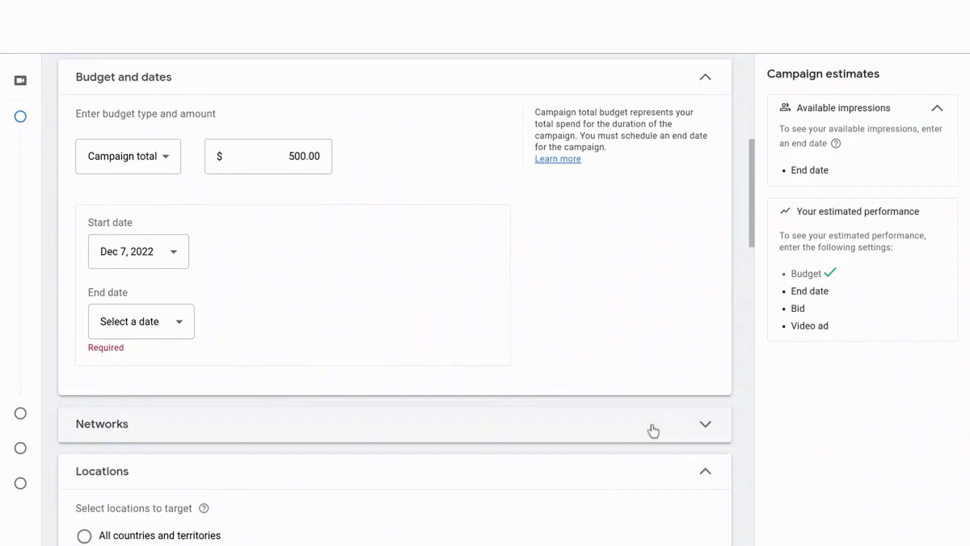
scroll(495, 281, down, 2)
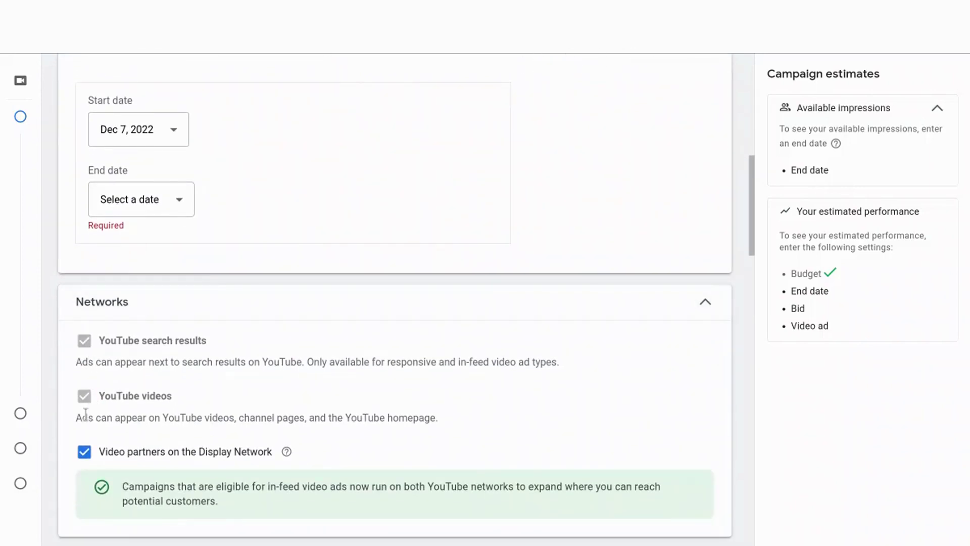
click(85, 453)
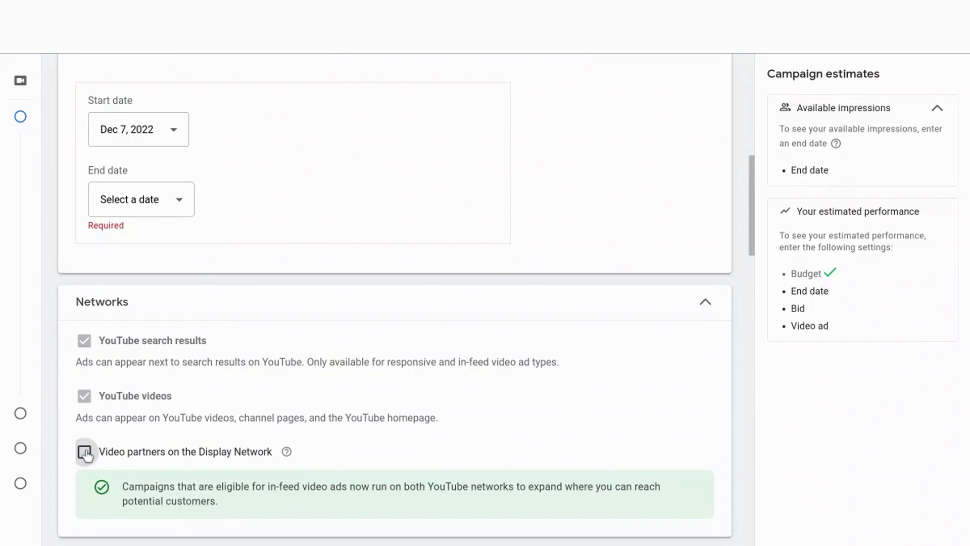
scroll(86, 455, down, 8)
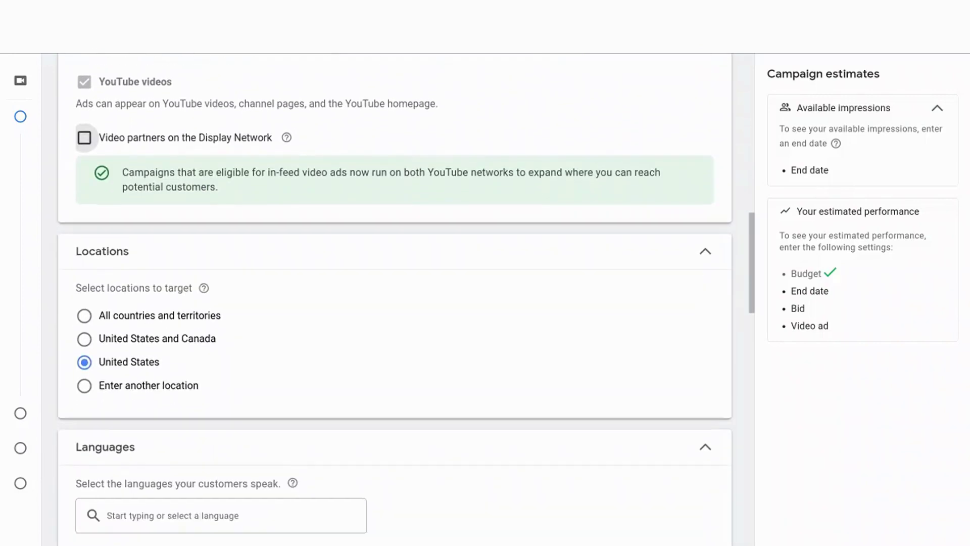
scroll(395, 299, down, 6)
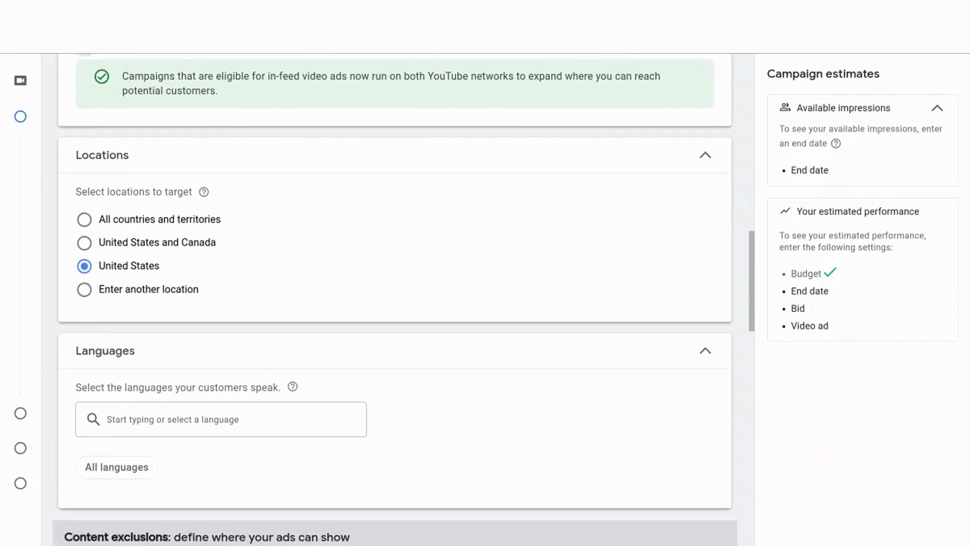
scroll(395, 299, down, 3)
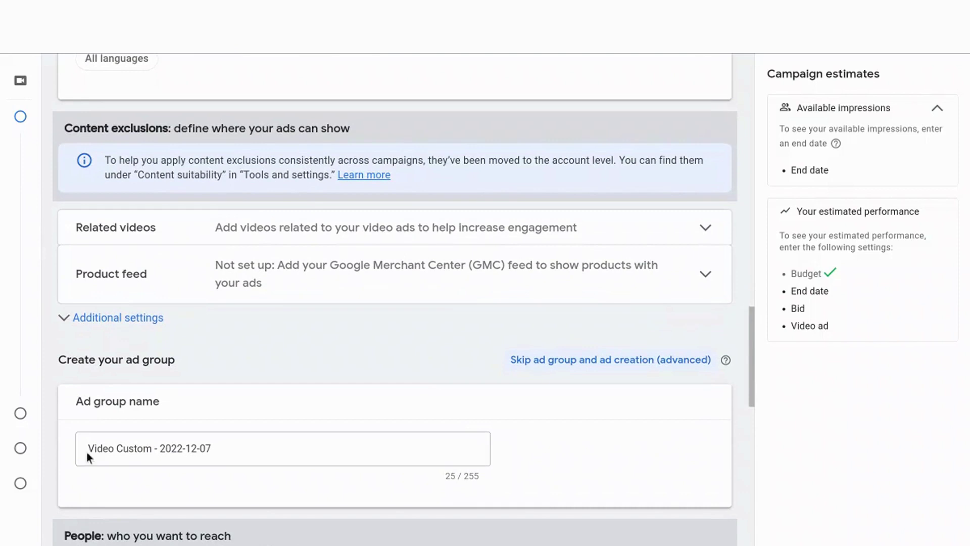
Replace the default ad group name with 'YouTube Channel Placement', leaving additional settings unchanged.
triple_click(160, 448)
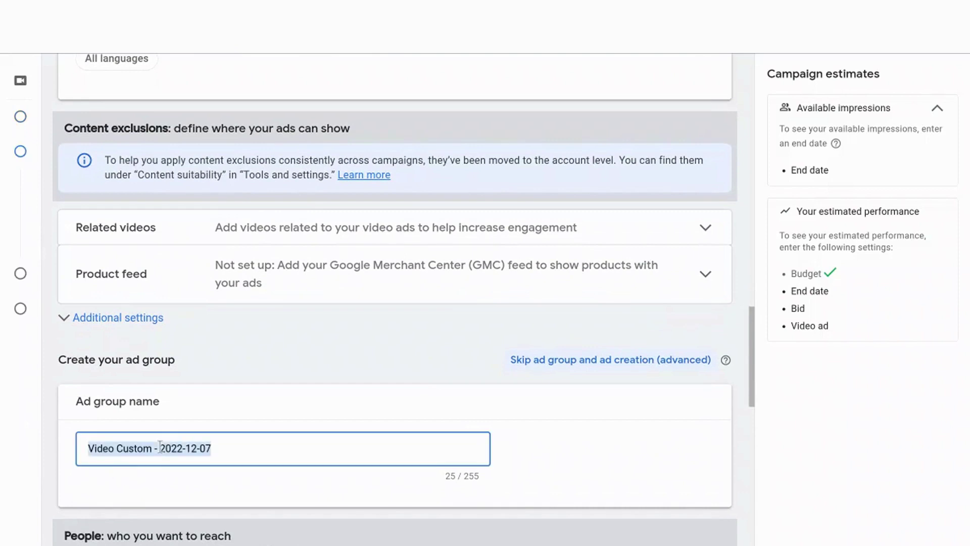
text(YouT)
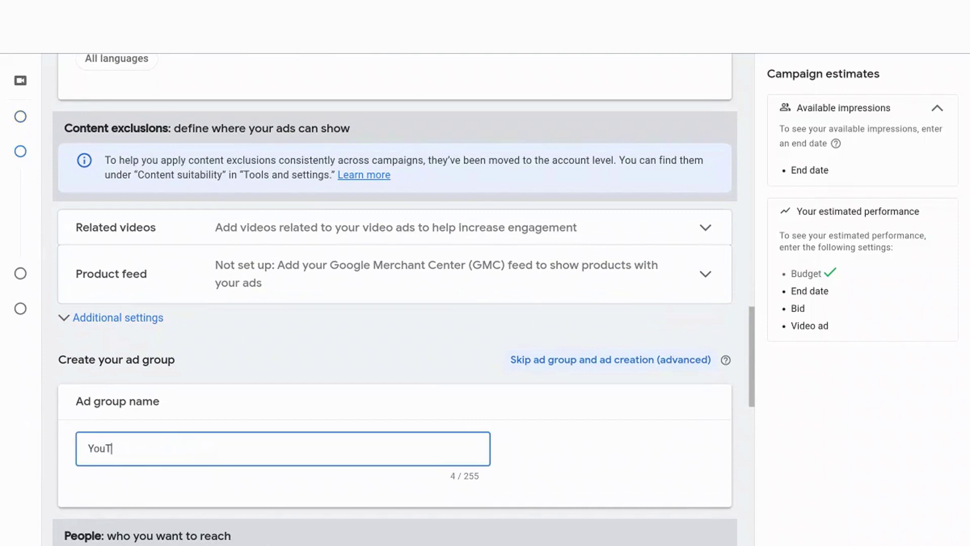
text(ube Channel Placement)
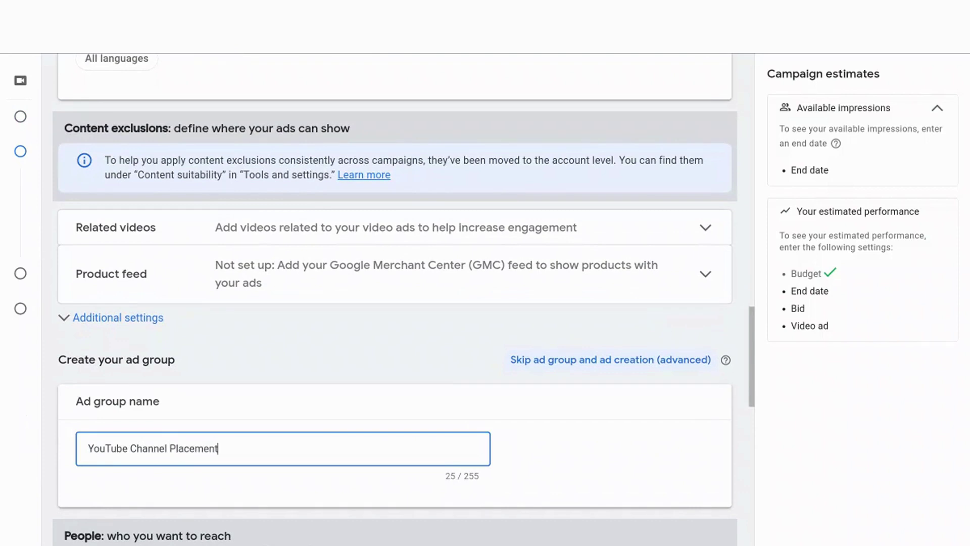
click(115, 318)
click(115, 323)
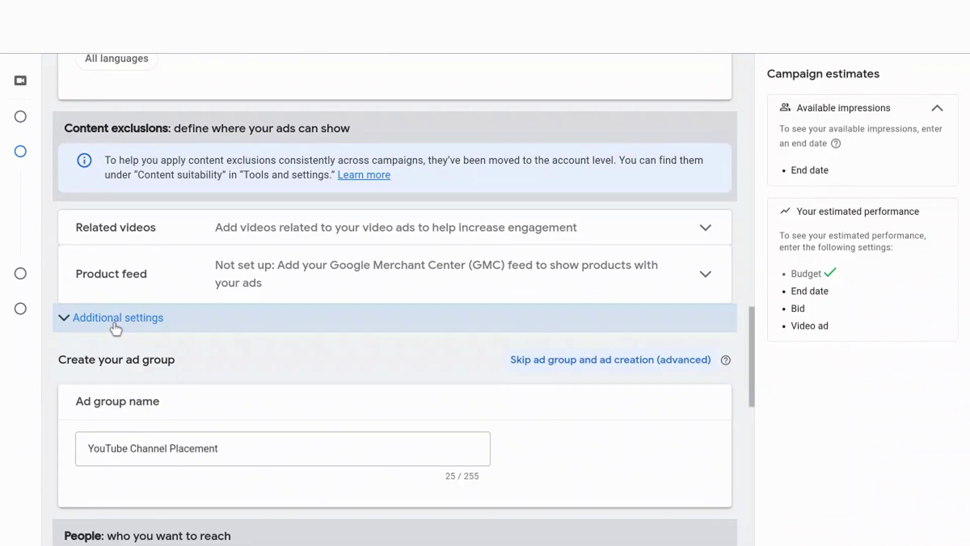
scroll(394, 298, down, 6)
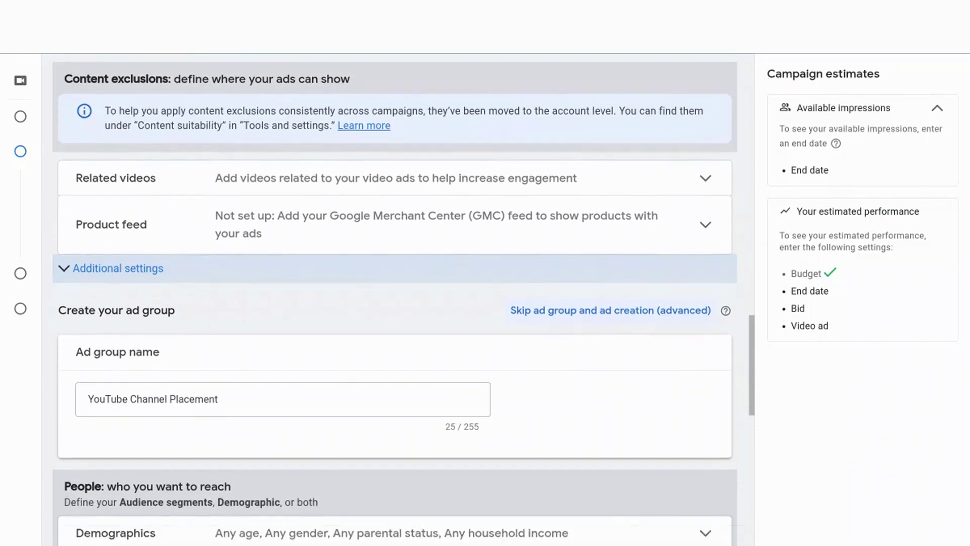
scroll(394, 298, down, 2)
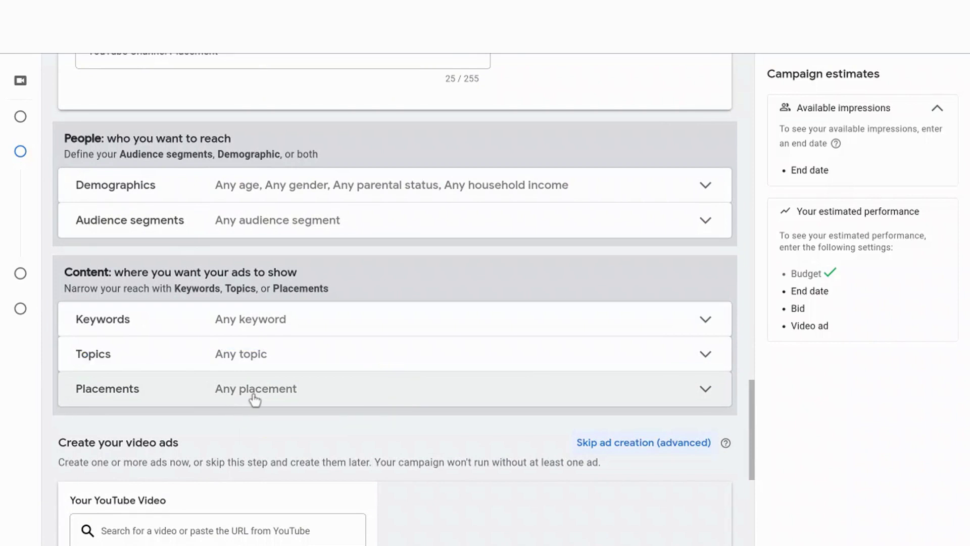
Search placements using the pasted Neil Patel channel URL.
click(702, 391)
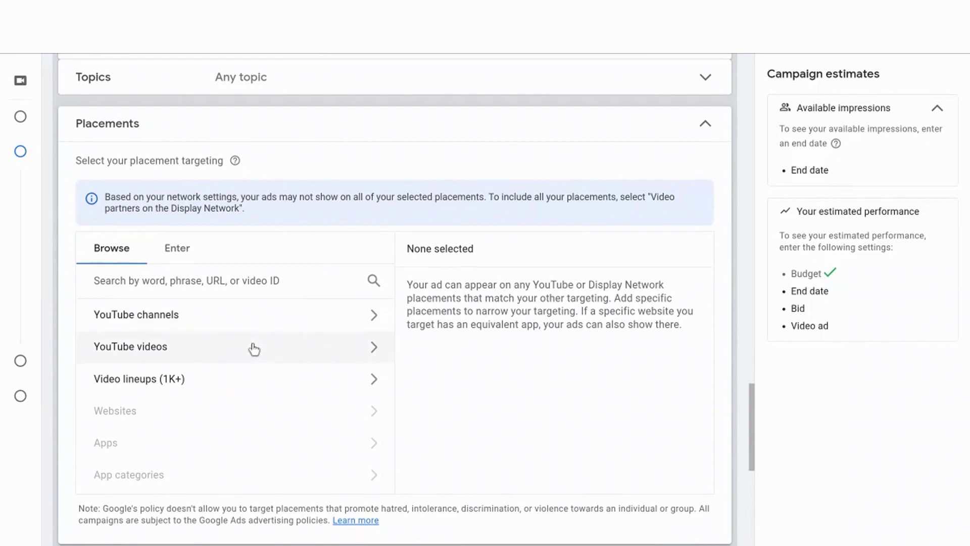
click(278, 283)
text(https://www.youtube.com/@NeilPatel)
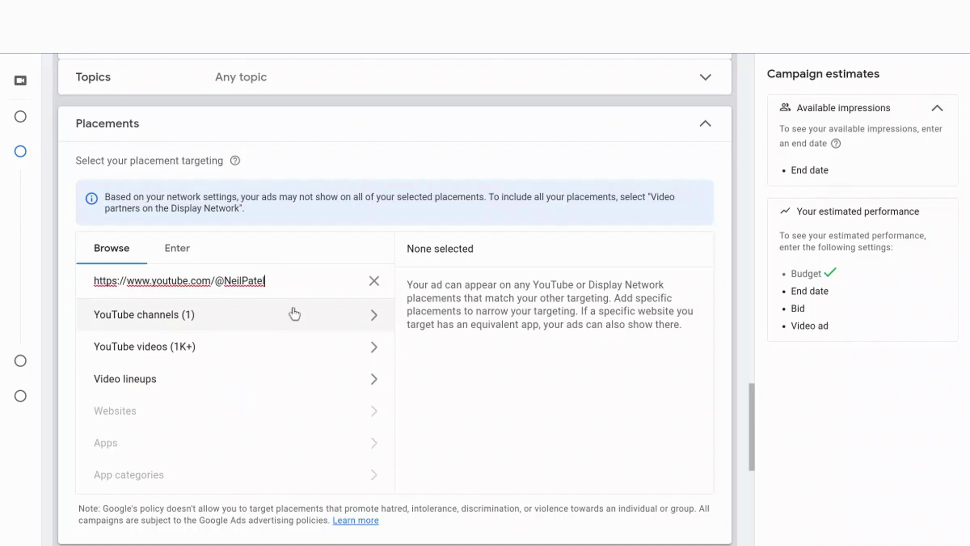
Review the channel and video results, then check the Neil Patel YouTube channel as placement.
click(356, 323)
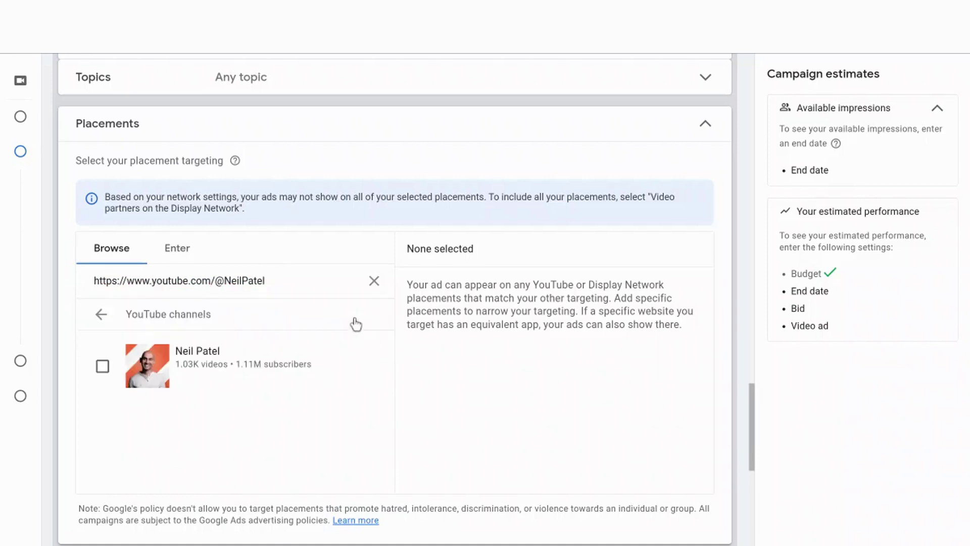
click(104, 316)
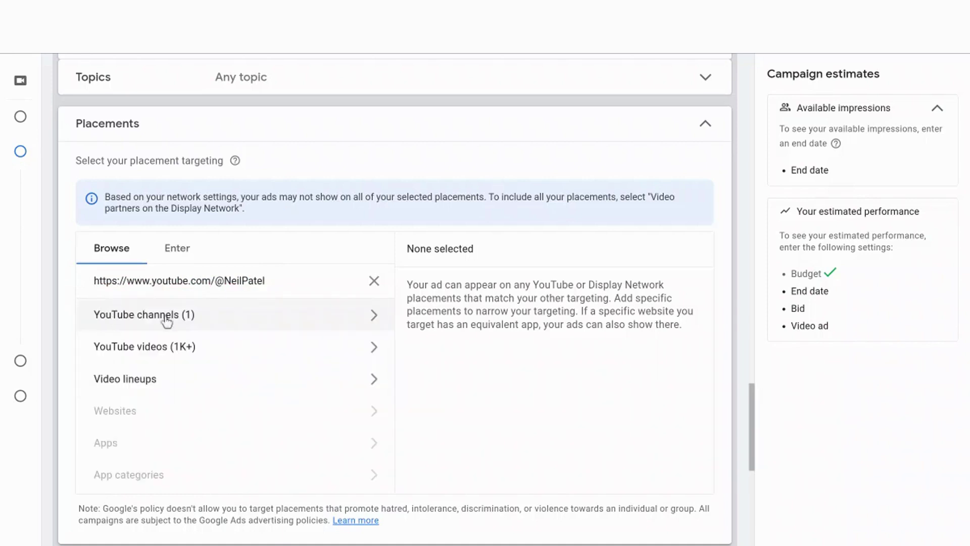
click(370, 345)
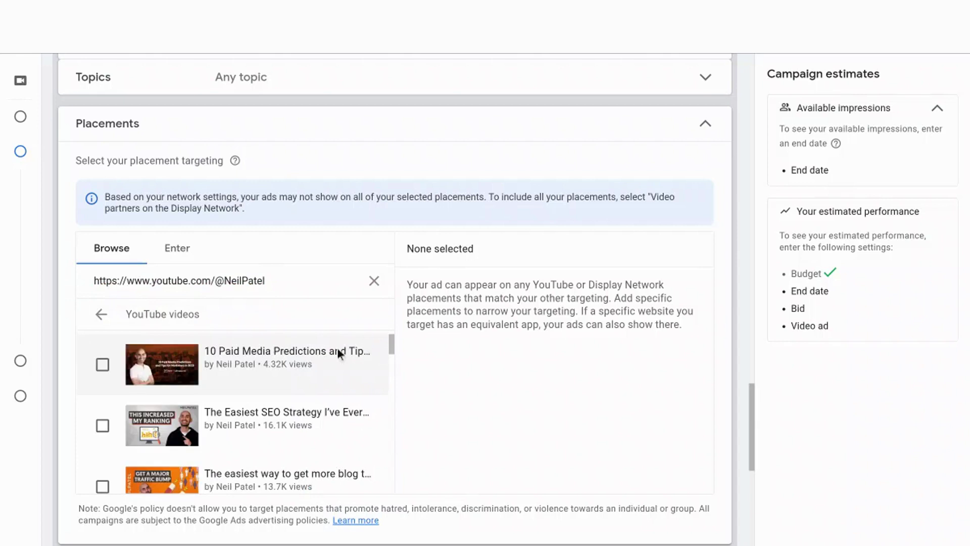
click(101, 314)
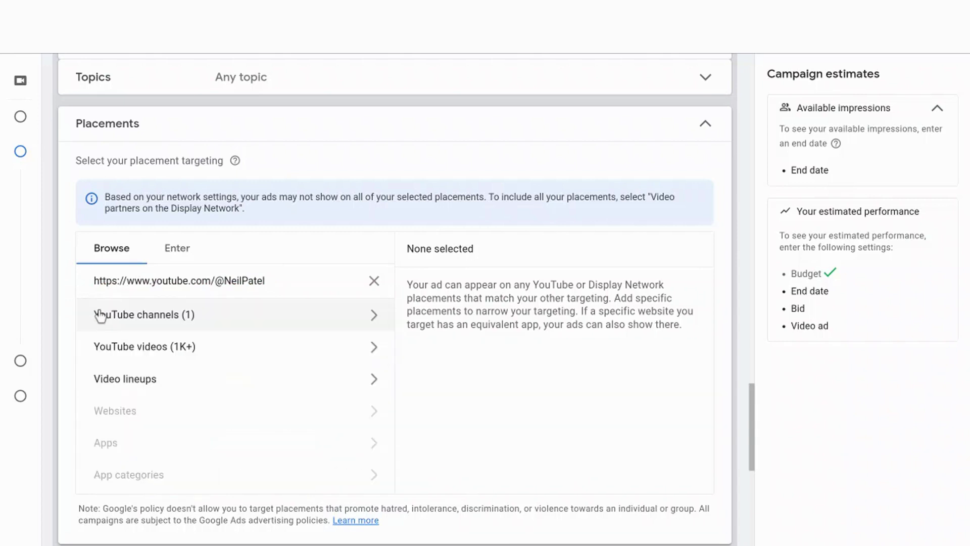
click(376, 317)
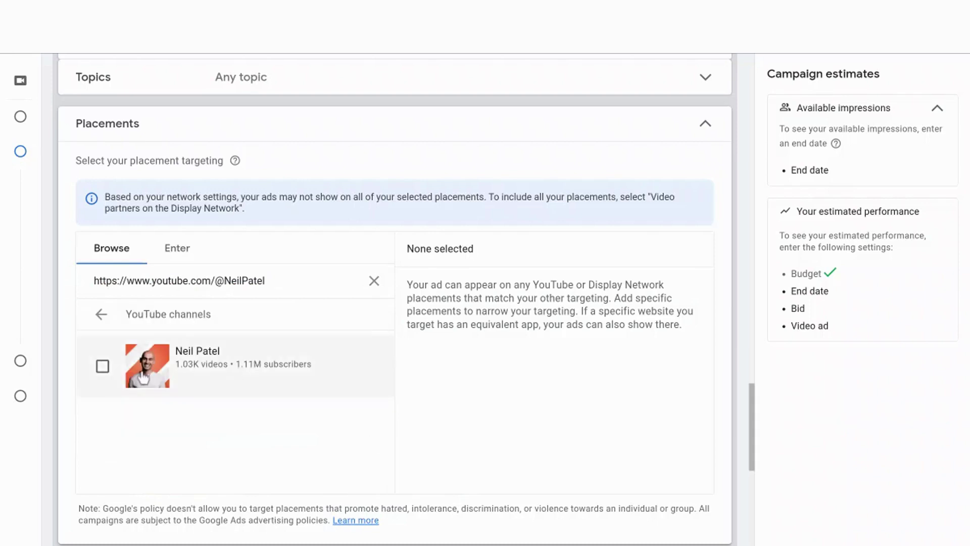
click(103, 367)
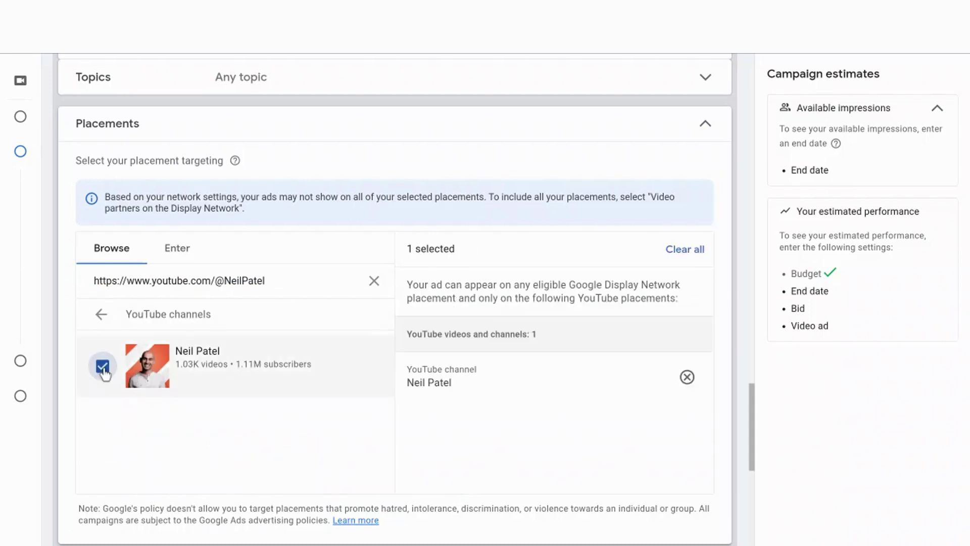
Move past Ad creation's empty Ad #1 to the Bid section and focus the Maximum CPV field.
scroll(581, 368, down, 6)
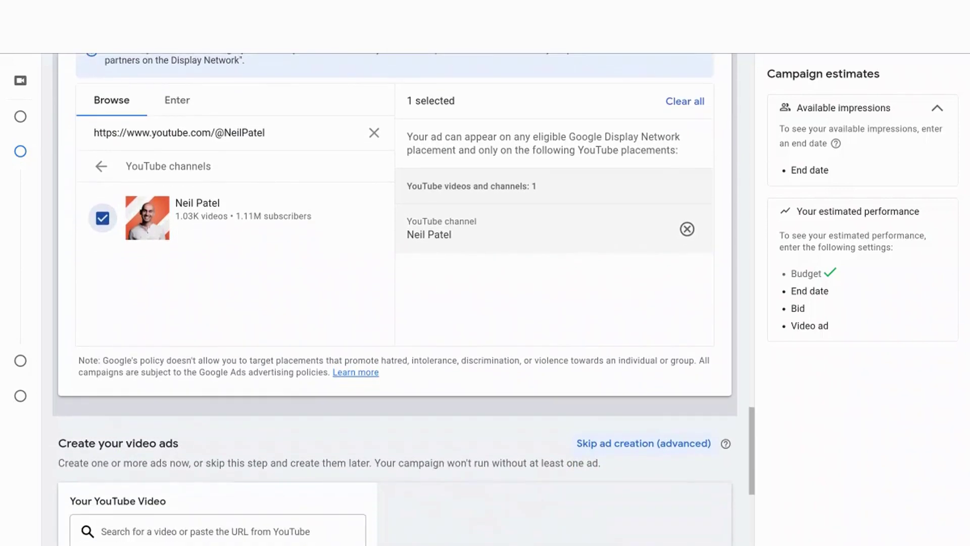
scroll(394, 303, down, 2)
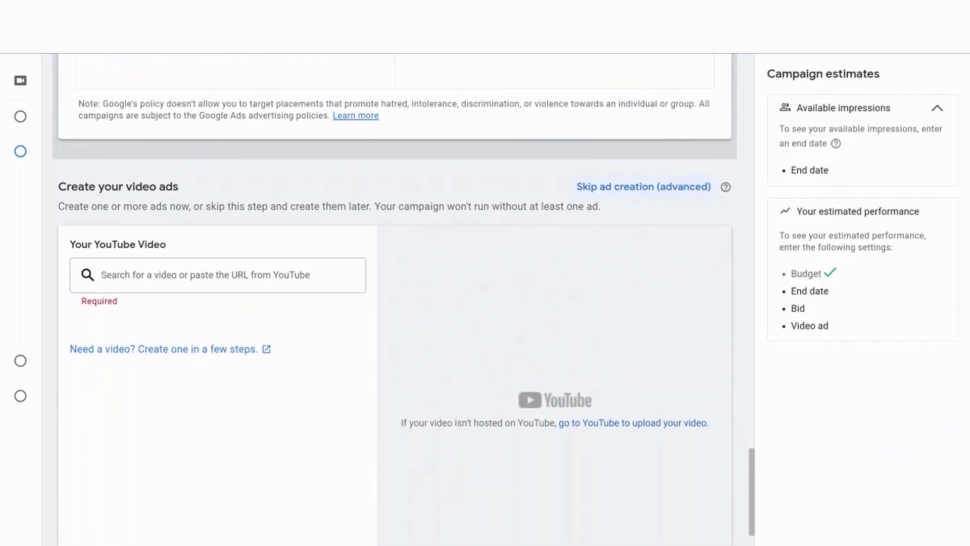
scroll(394, 303, down, 1)
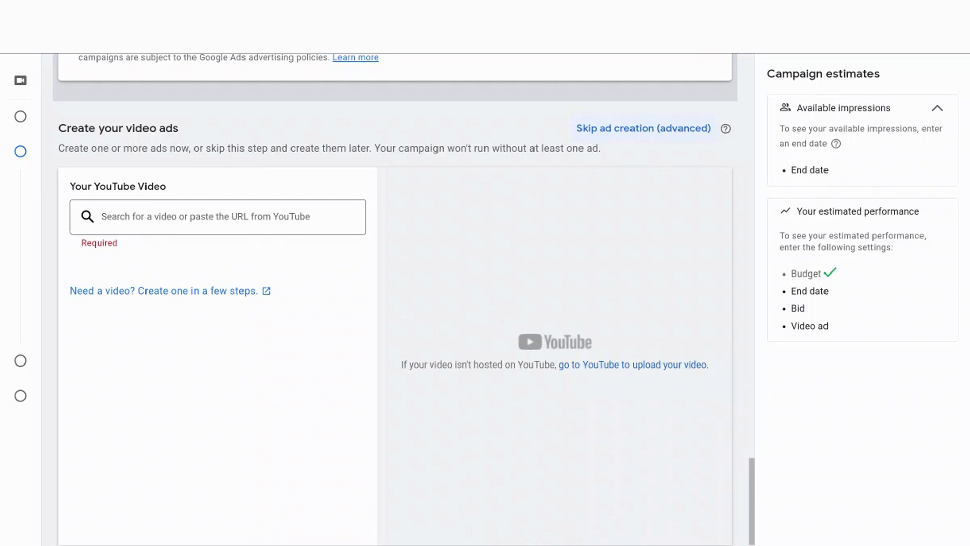
scroll(394, 303, down, 2)
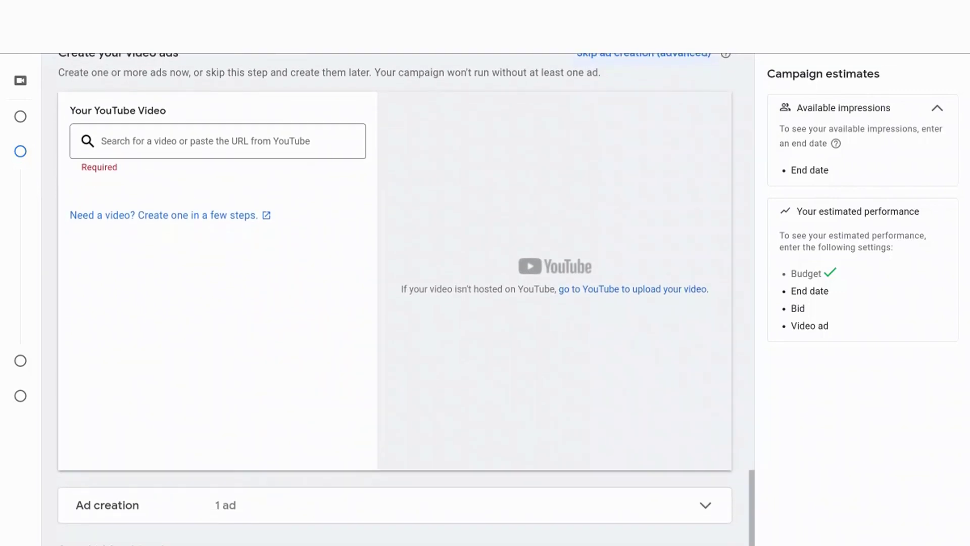
scroll(394, 304, down, 5)
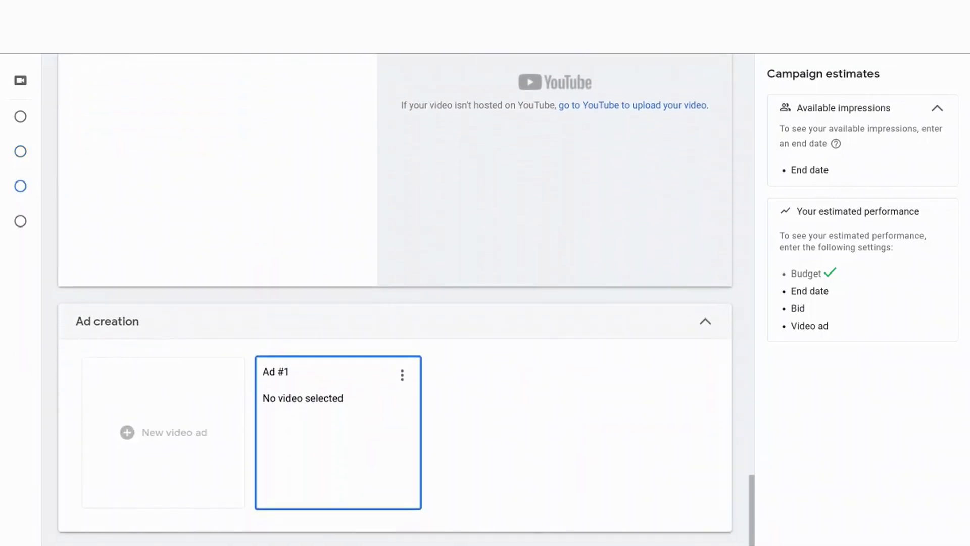
scroll(187, 262, down, 4)
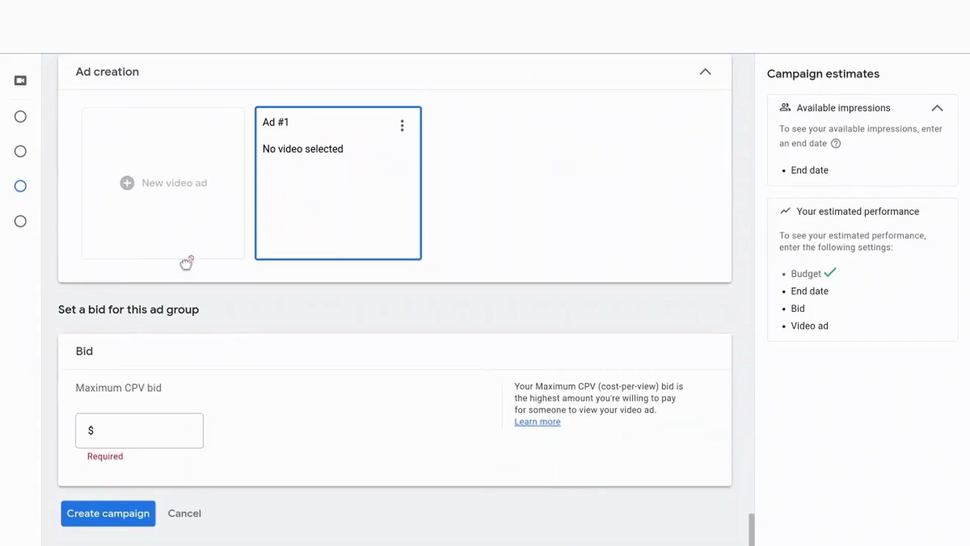
click(145, 430)
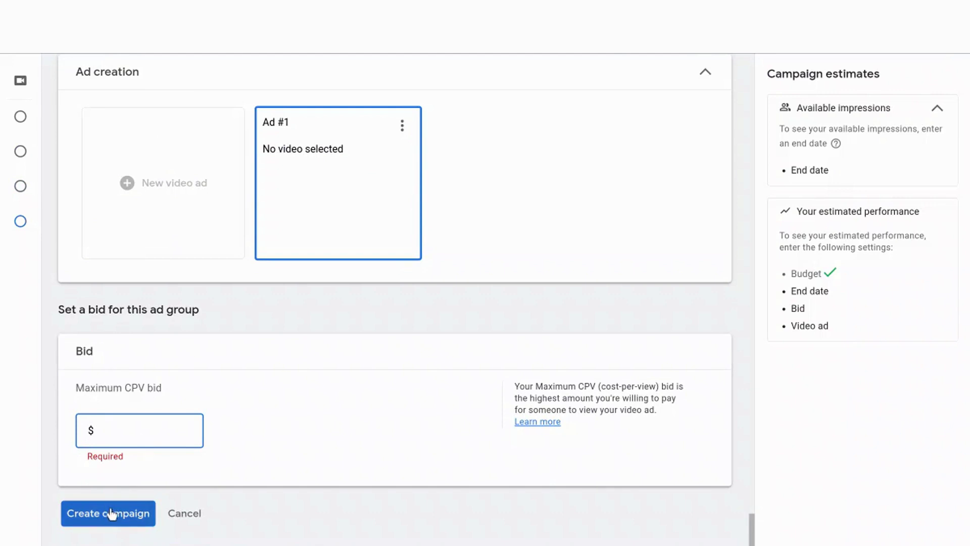